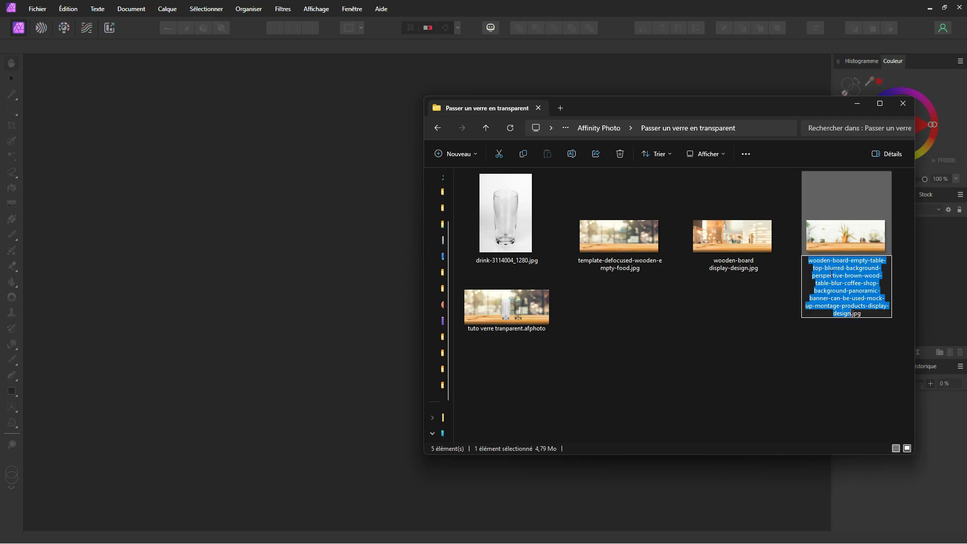
Rename the wooden-board background image as titre.jpg and open it in Affinity Photo
type("titre")
key("Return")
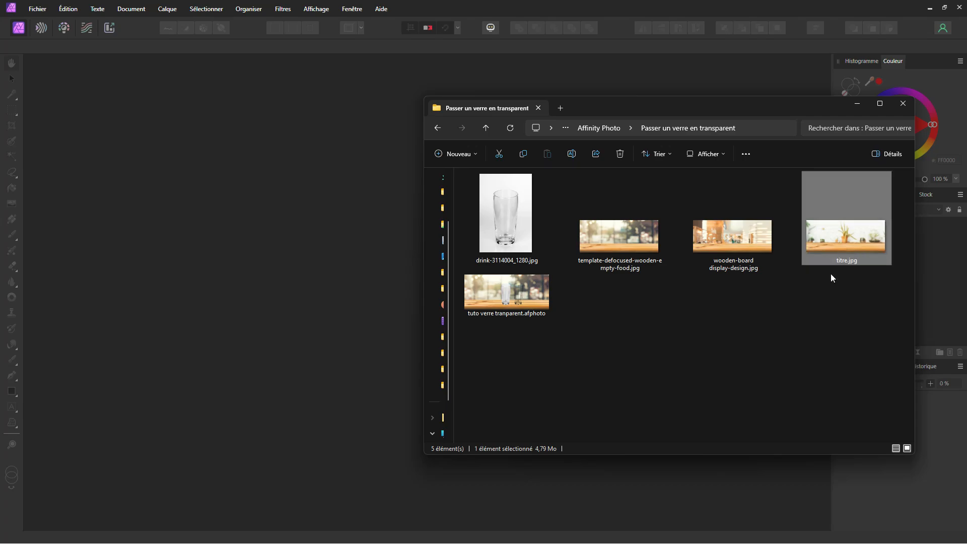
left_click_drag(838, 249, 216, 332)
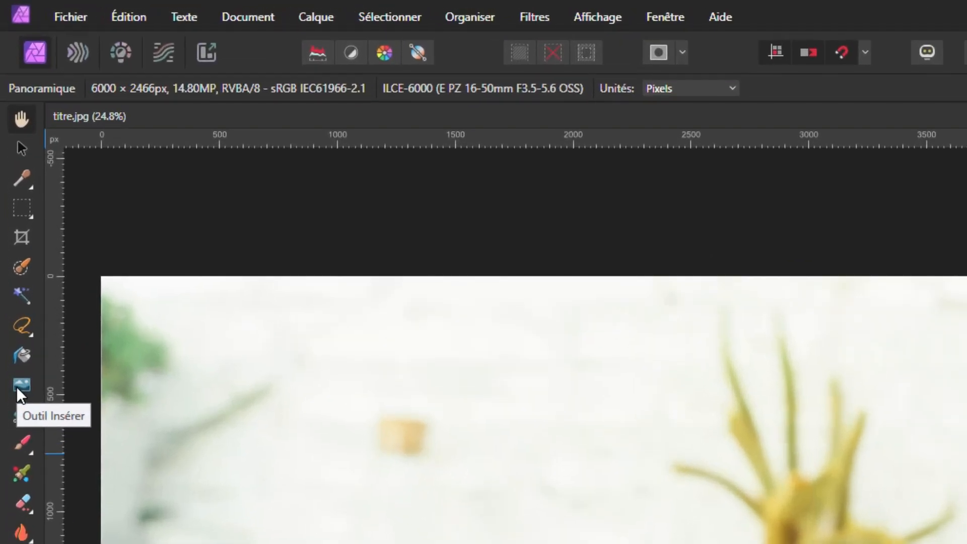
Place the drink-3114004_1280.jpg glass photo in the centre of the background, scaled to the full canvas height
left_click(21, 386)
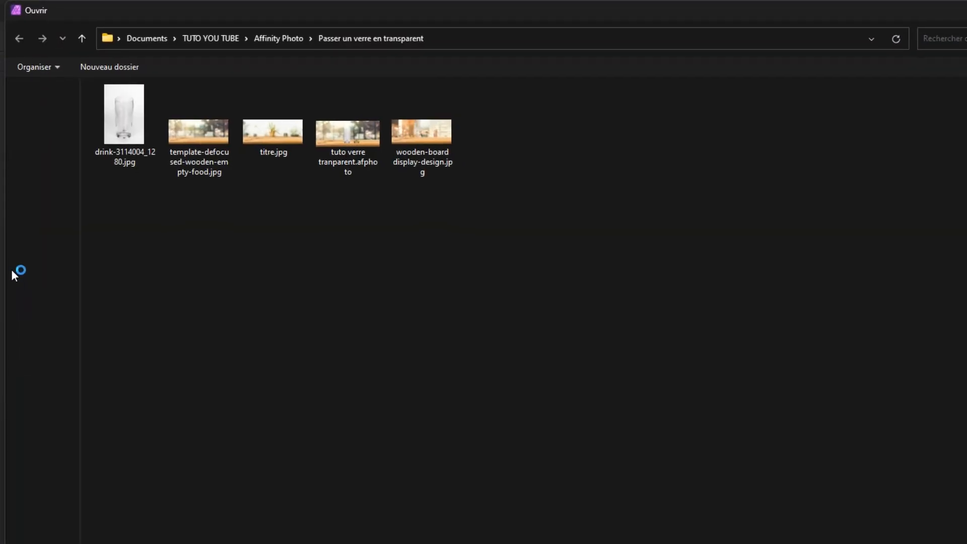
left_click(724, 527)
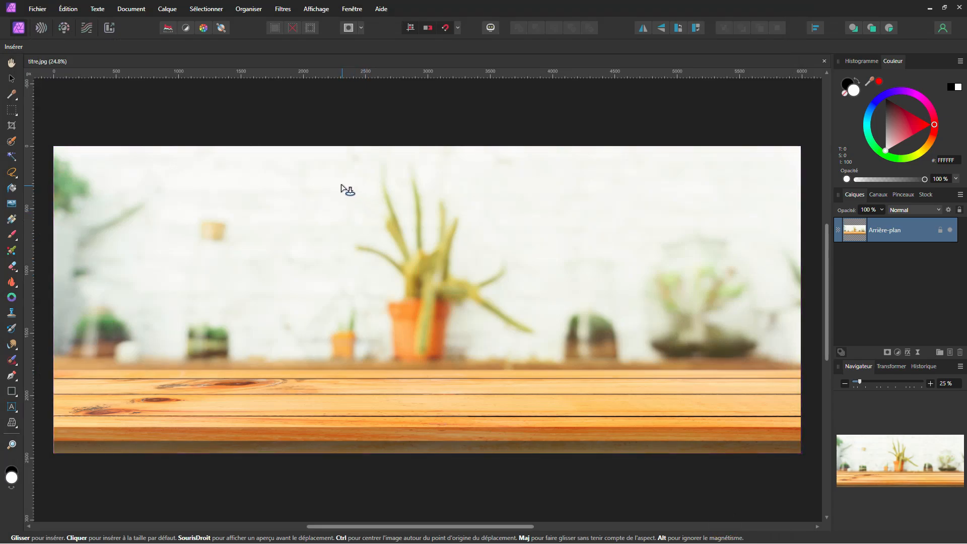
left_click_drag(329, 174, 514, 453)
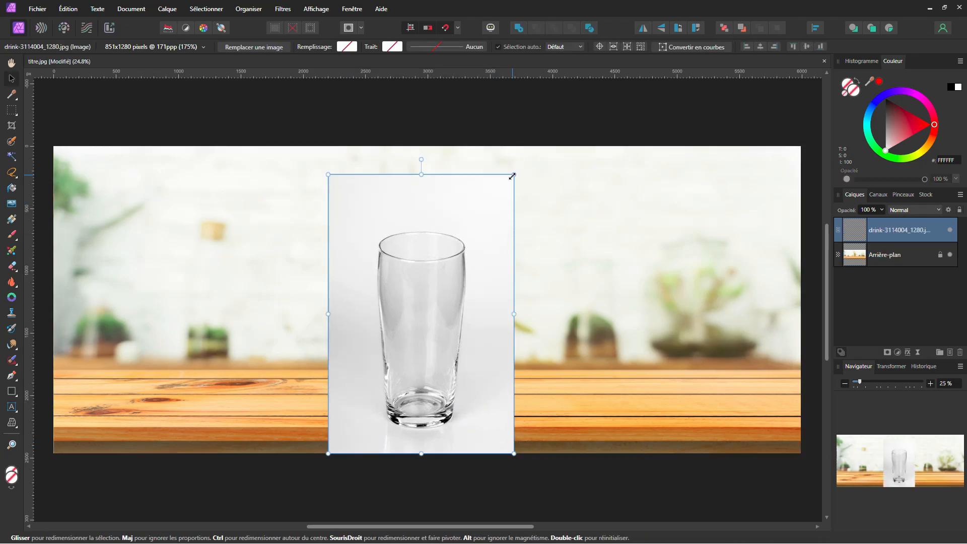
left_click_drag(512, 176, 533, 146)
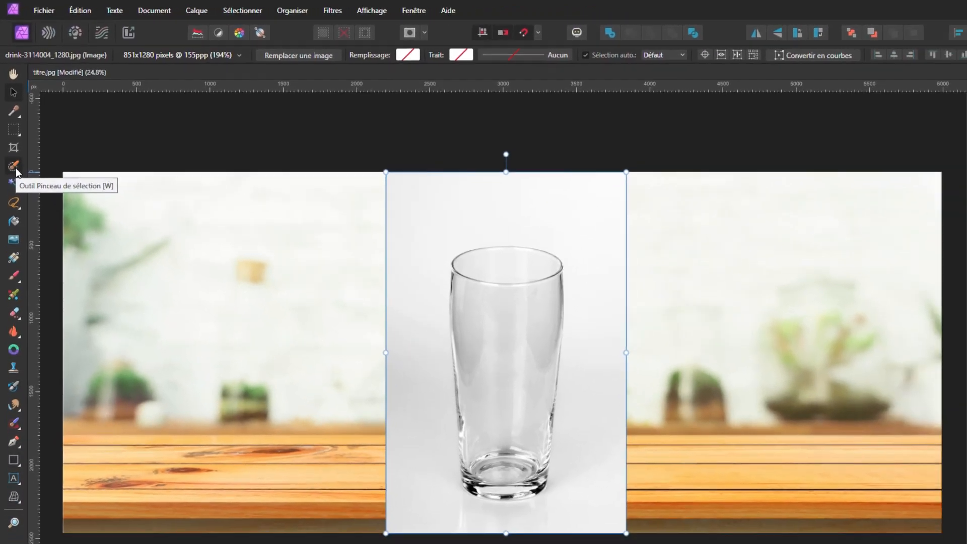
Select the glass with the Selection Brush, refining the rim and sides, and mask the glass layer to that selection
left_click(12, 142)
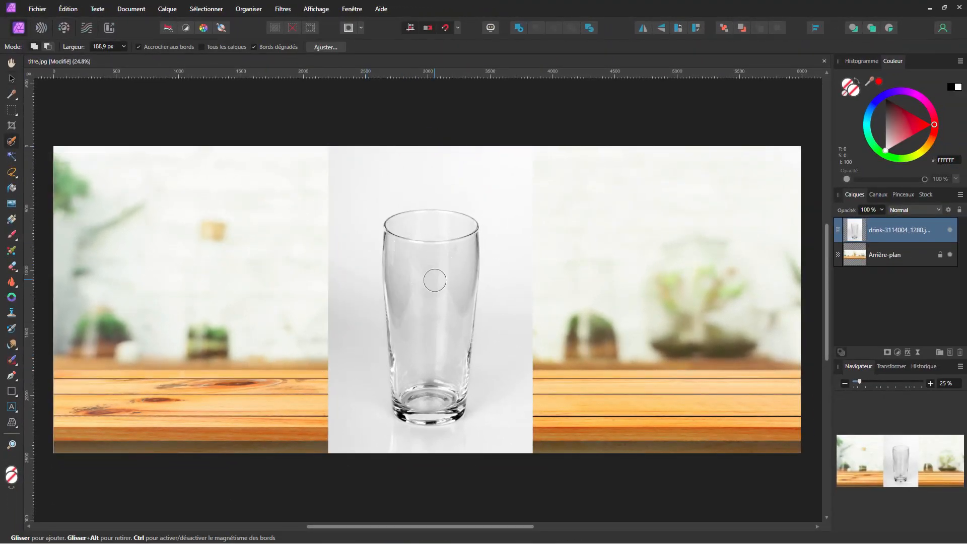
scroll(435, 281, "up", 2)
scroll(393, 162, "down", 1)
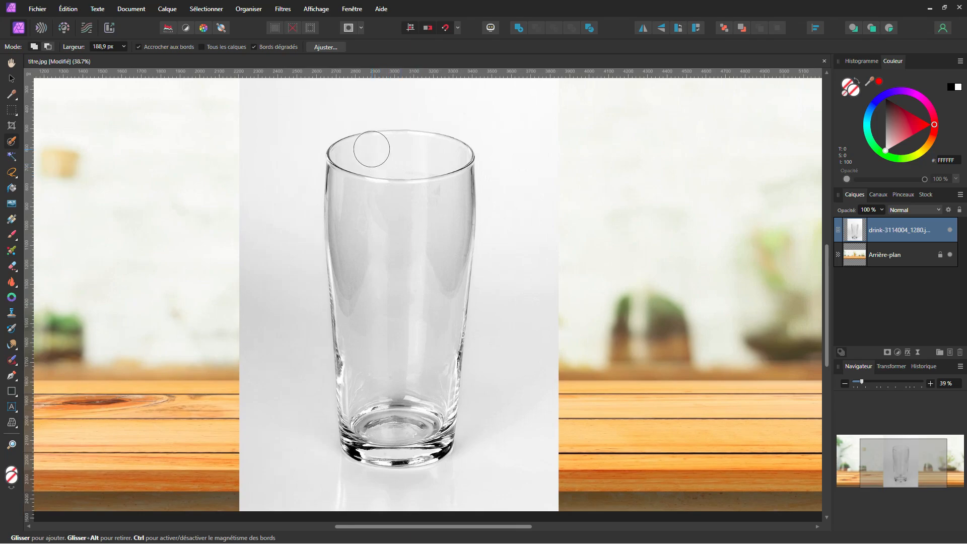
mouse_move(372, 149)
left_mouse_down()
mouse_move(348, 179)
mouse_move(362, 341)
mouse_move(348, 398)
mouse_move(373, 444)
mouse_move(428, 453)
mouse_move(452, 277)
left_mouse_up()
scroll(311, 447, "up", 3)
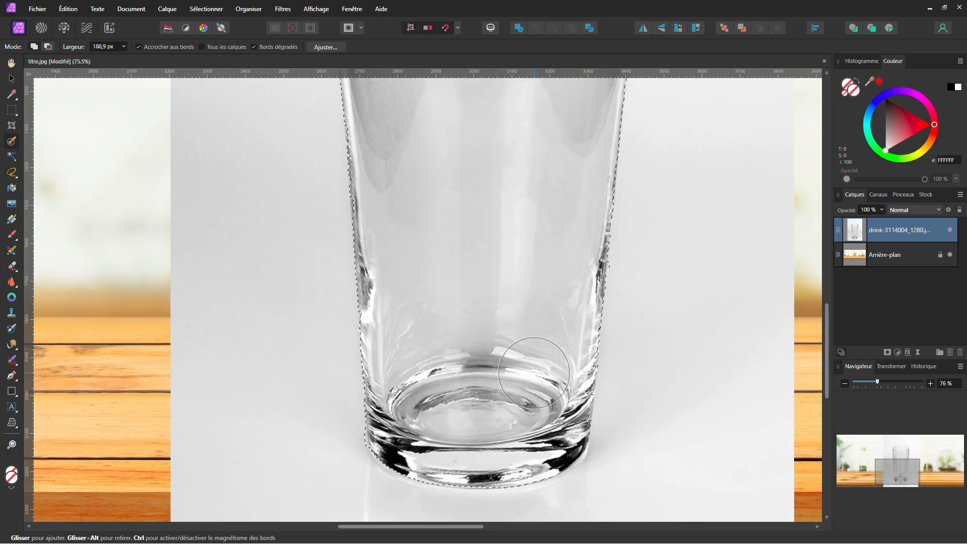
scroll(527, 388, "up", 8)
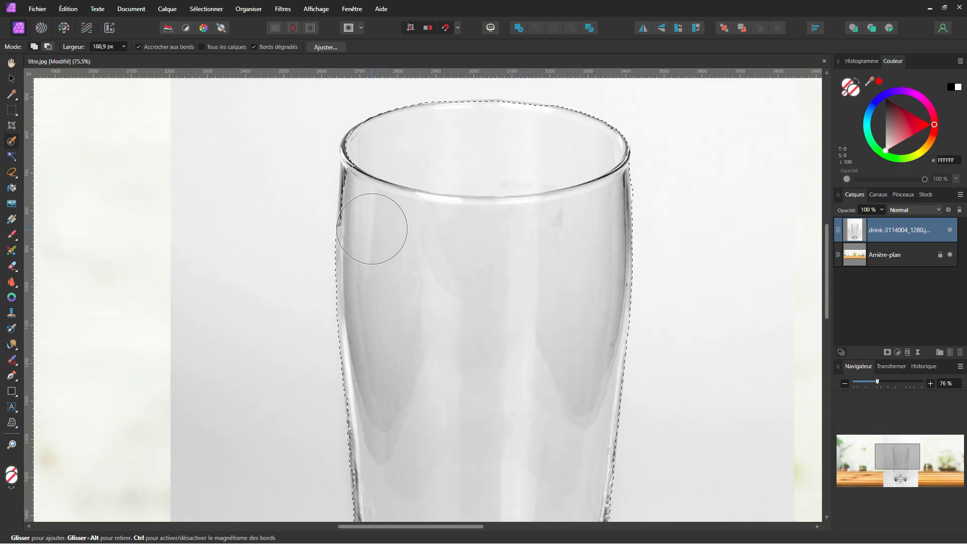
mouse_move(372, 229)
left_mouse_down()
mouse_move(378, 173)
mouse_move(364, 145)
left_mouse_up()
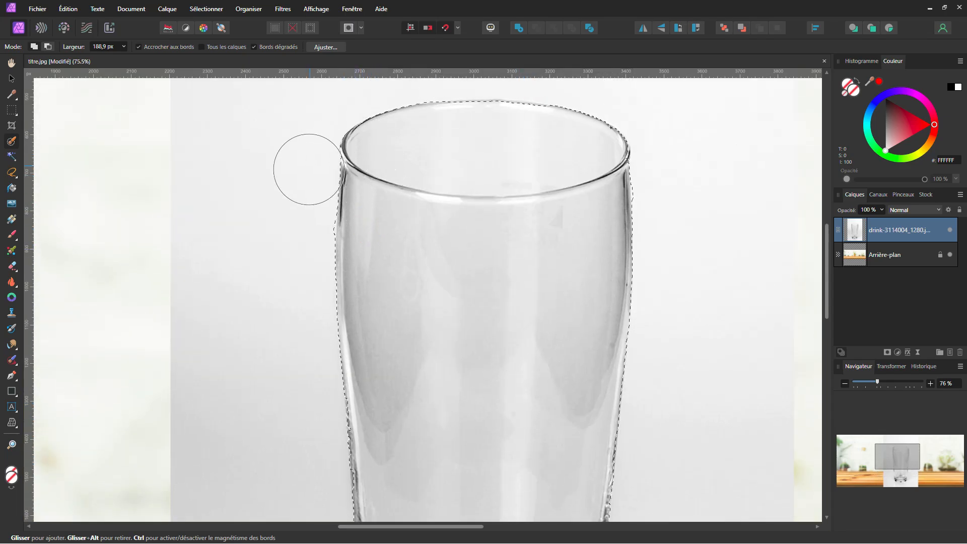
left_click(301, 224)
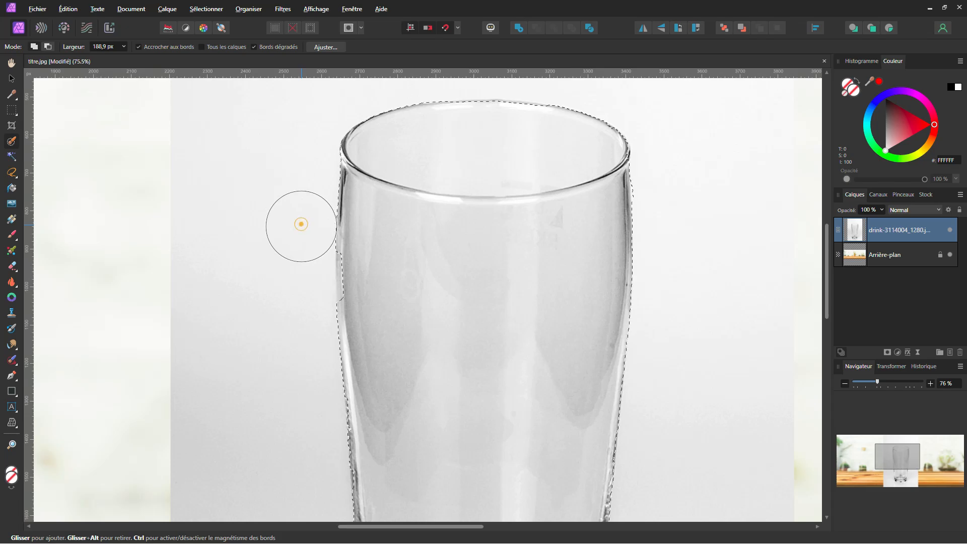
left_click_drag(373, 255, 378, 281)
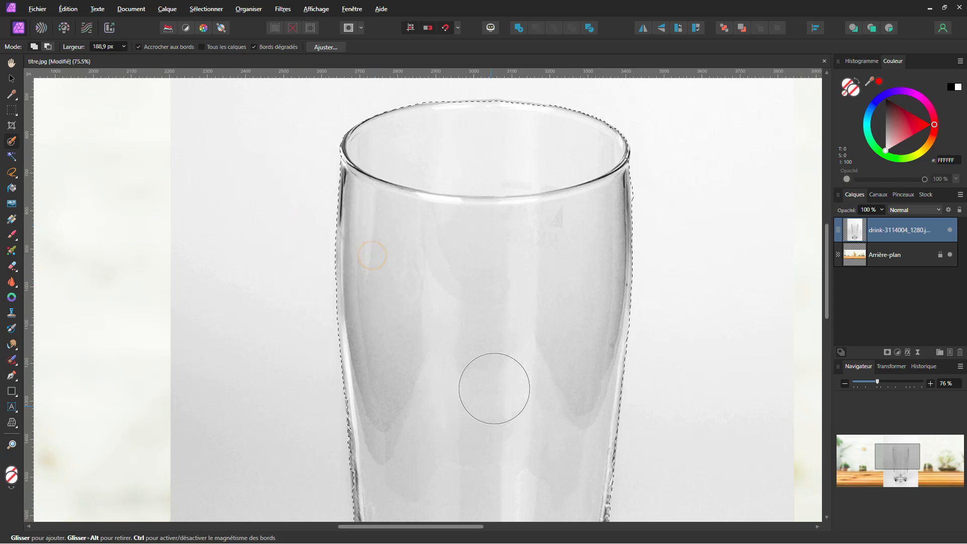
scroll(488, 315, "down", 4)
left_click_drag(485, 368, 480, 276)
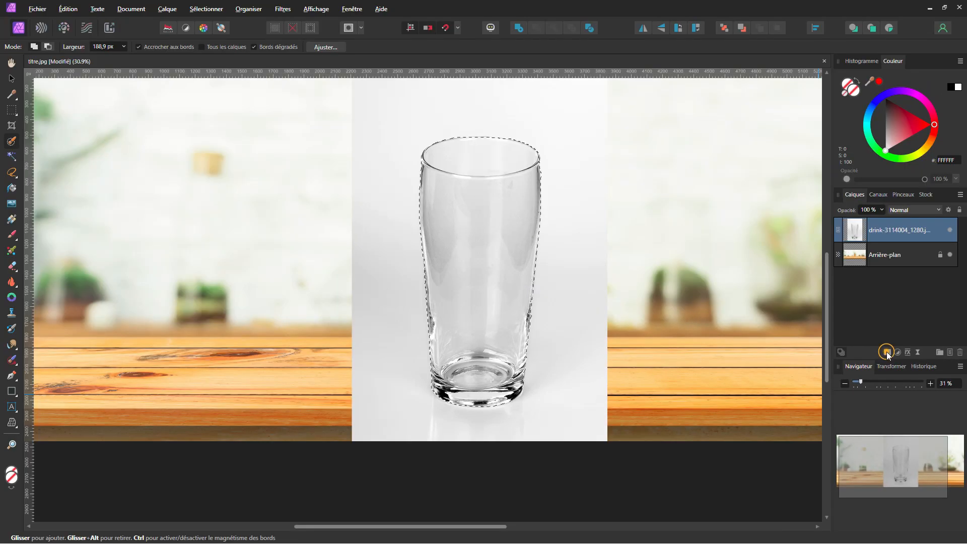
left_click(863, 292)
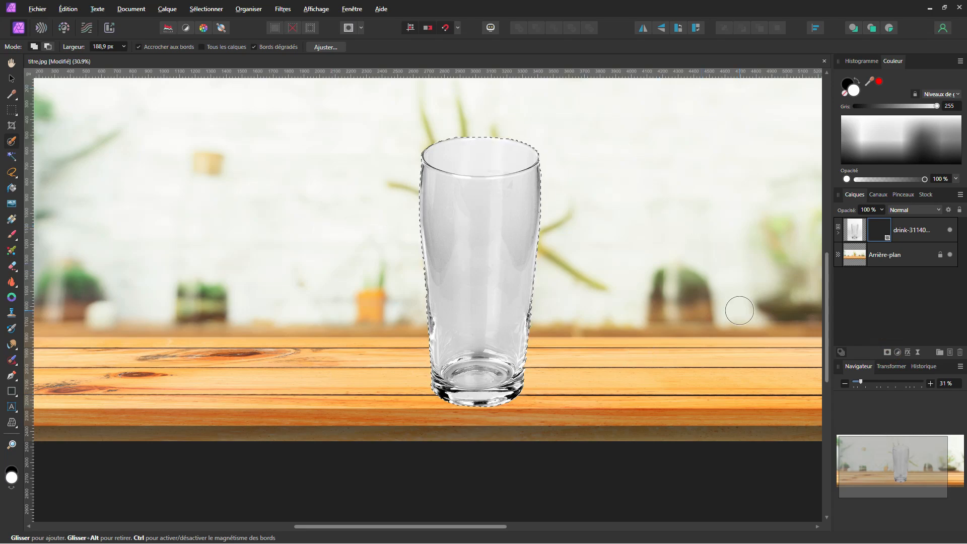
Duplicate the masked glass layer and hide the lower copy
key("v")
left_click(903, 232)
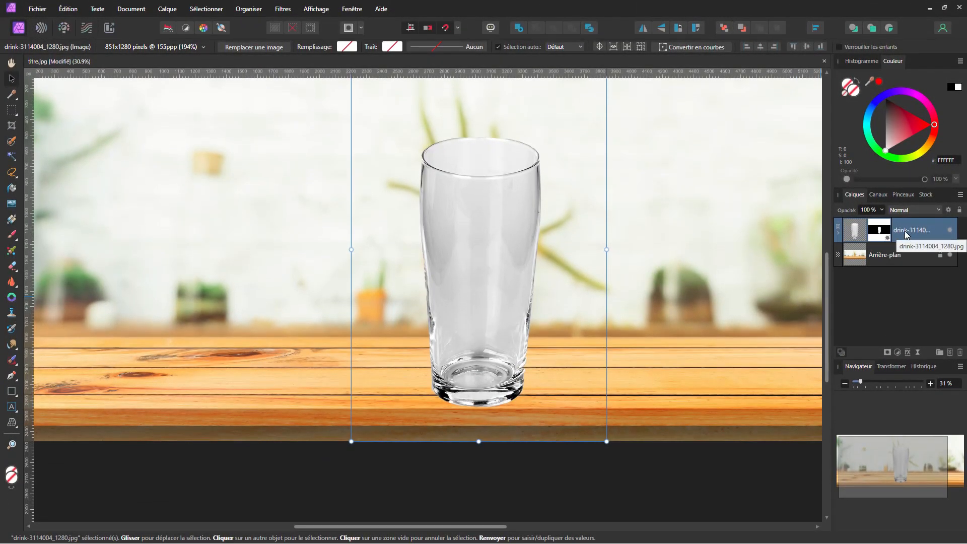
key("ctrl+j")
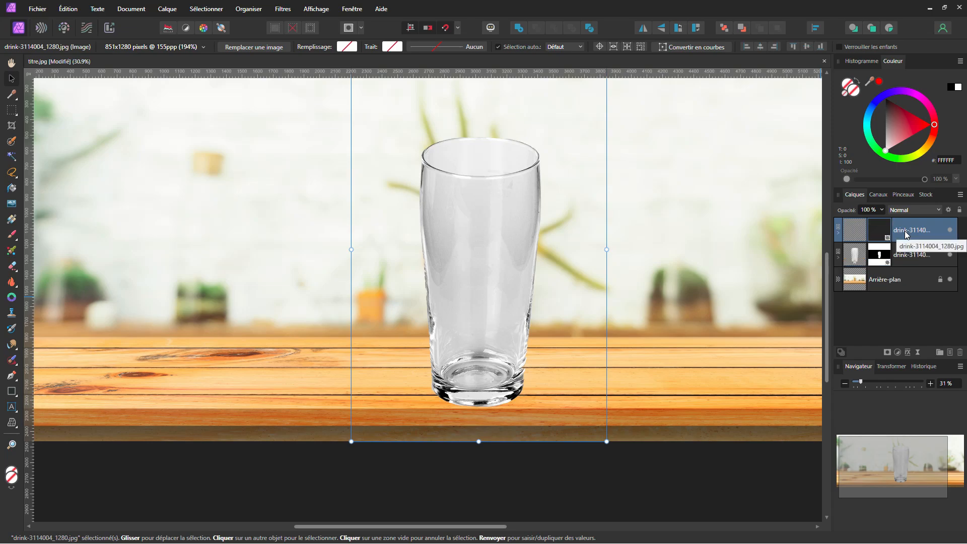
left_click(906, 254)
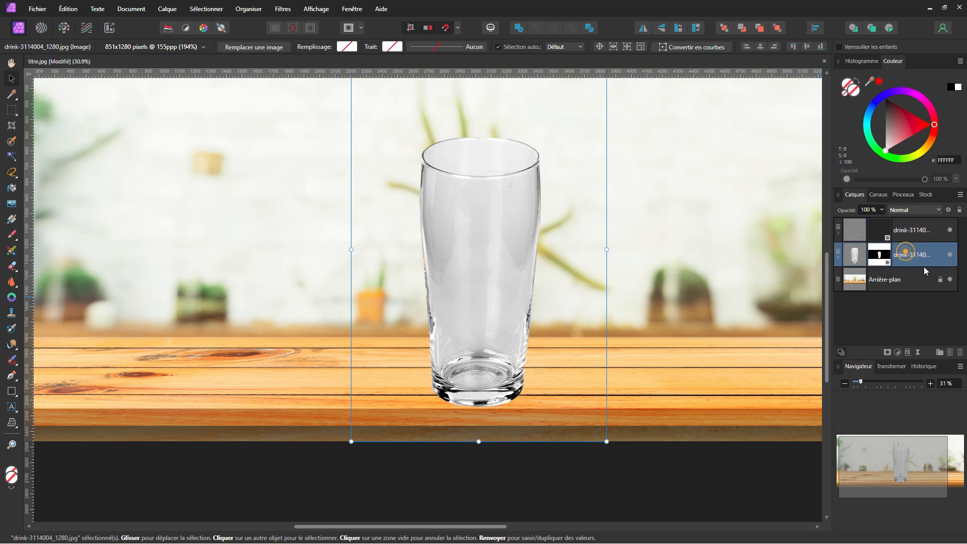
left_click(950, 255)
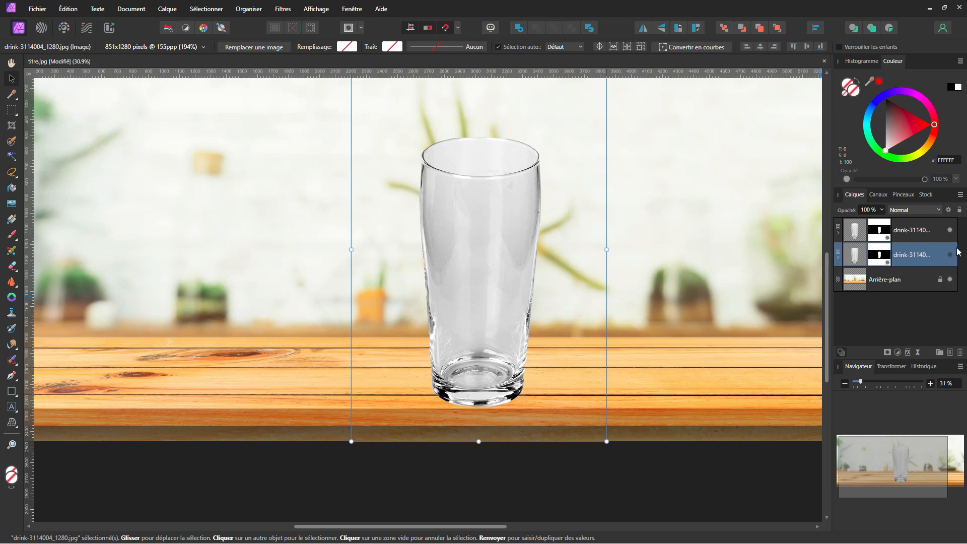
Set the top glass layer's blend mode to Produit
left_click(903, 232)
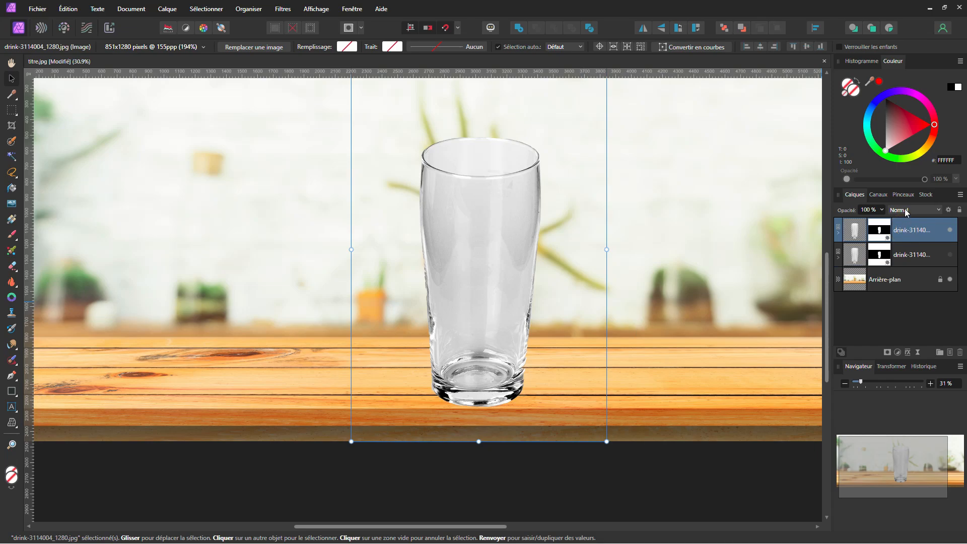
left_click(906, 210)
left_click(901, 248)
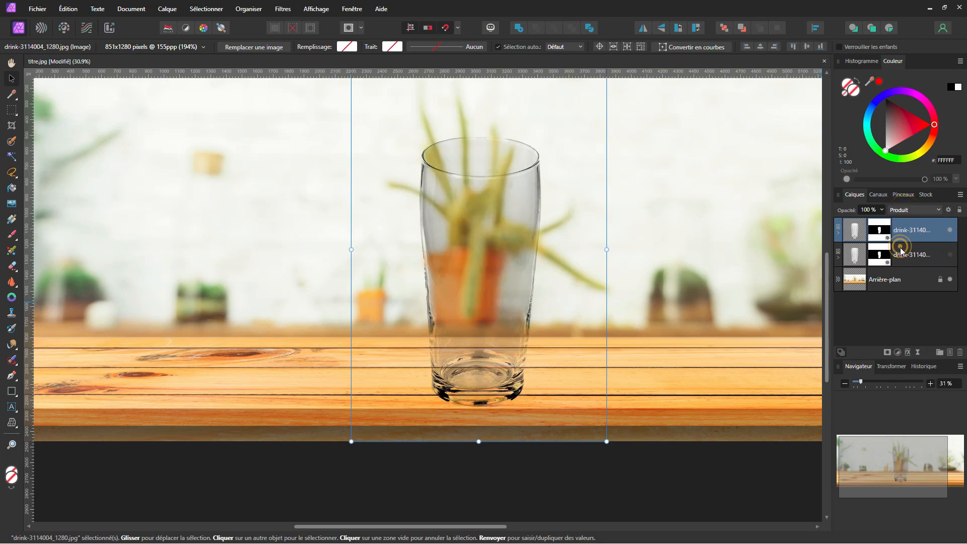
Add a Levels adjustment to the top glass layer with gamma set to 1,7
left_click(898, 353)
left_click(856, 127)
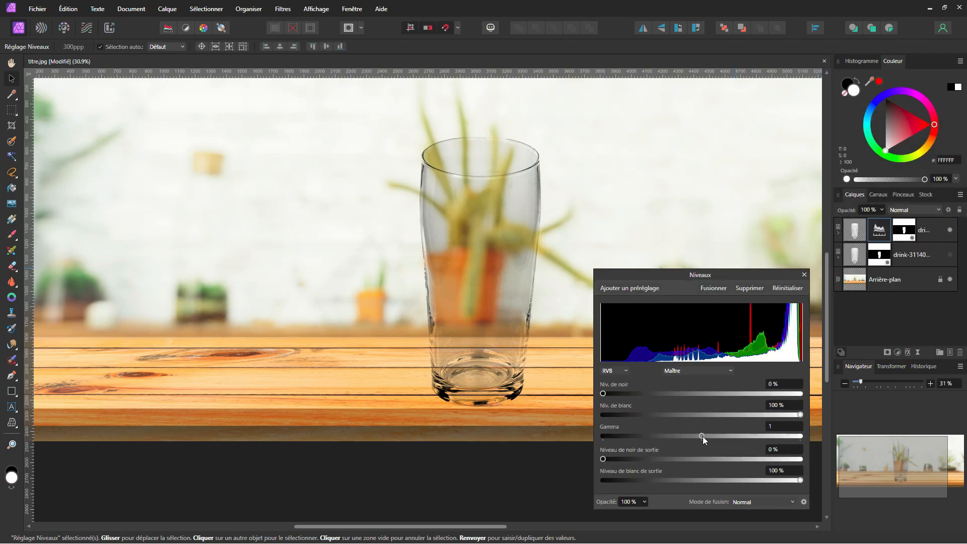
left_click_drag(702, 436, 763, 436)
left_click(782, 428)
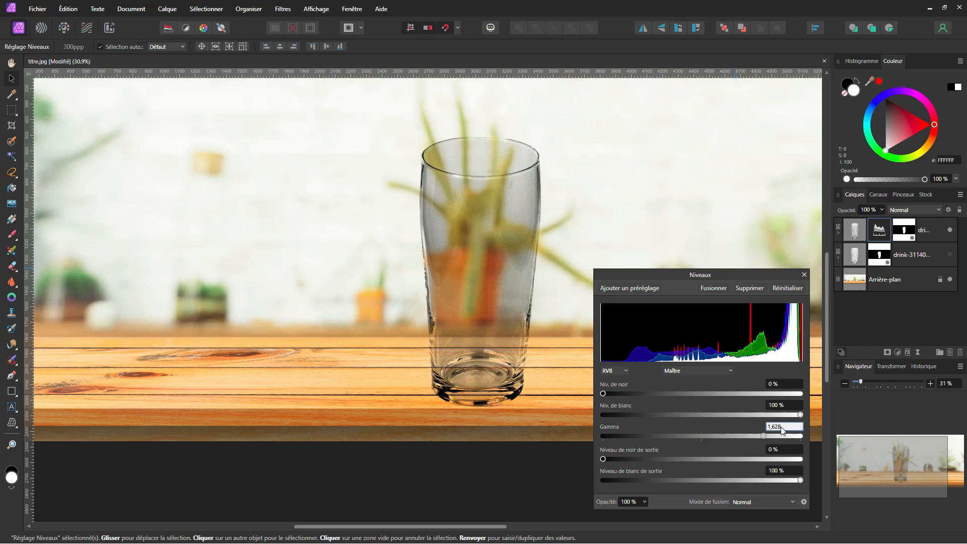
type("1,7")
key("Return")
left_click(804, 275)
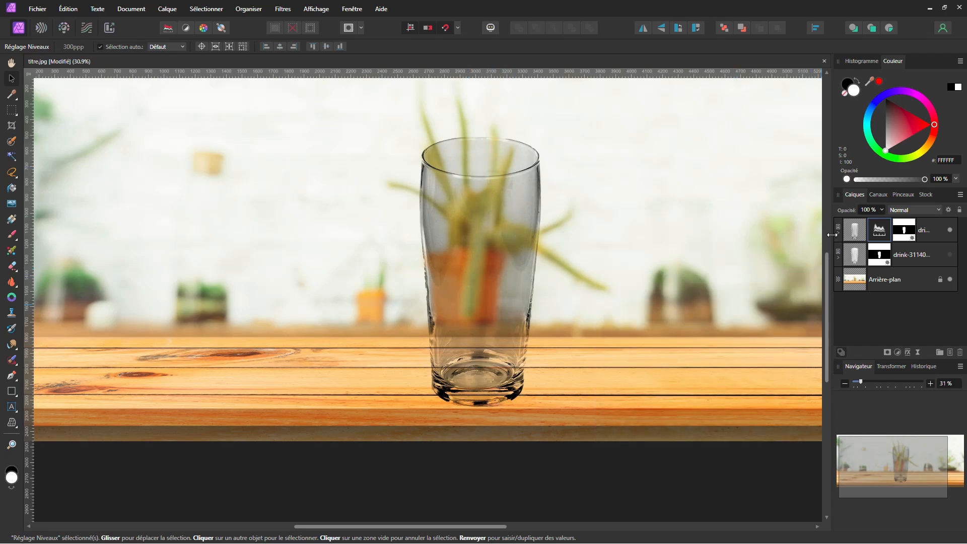
Duplicate the top glass layer and set the new copy's blend mode to Densité couleur -
left_click(854, 234)
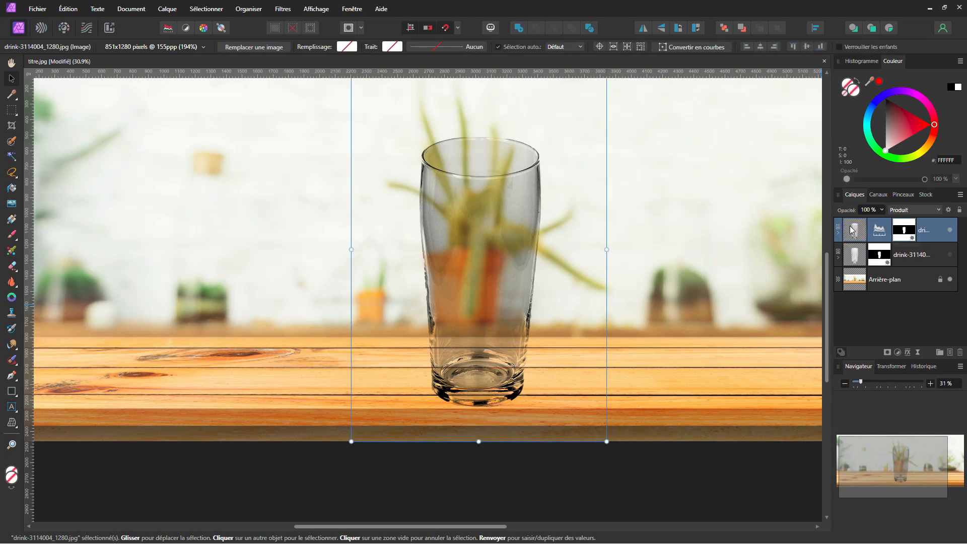
key("ctrl+j")
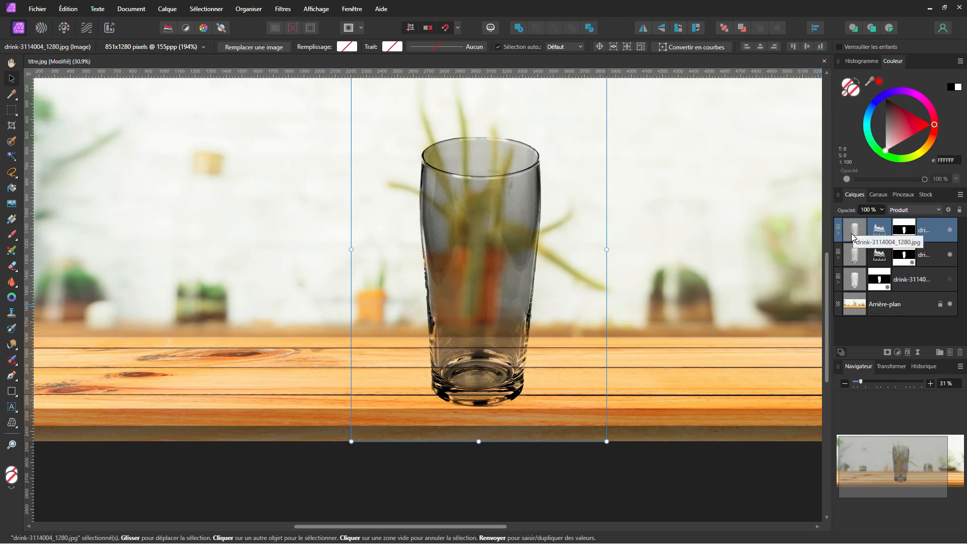
left_click(935, 210)
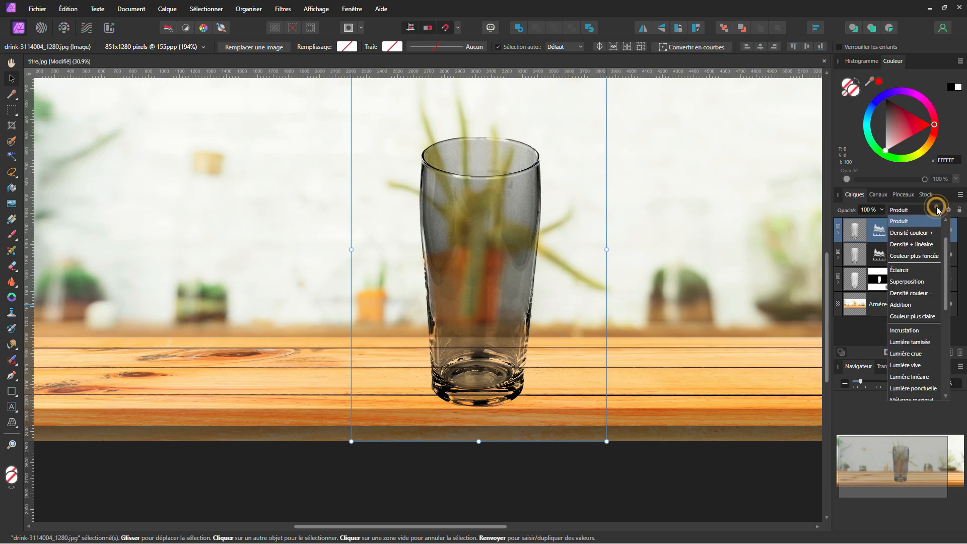
left_click(913, 295)
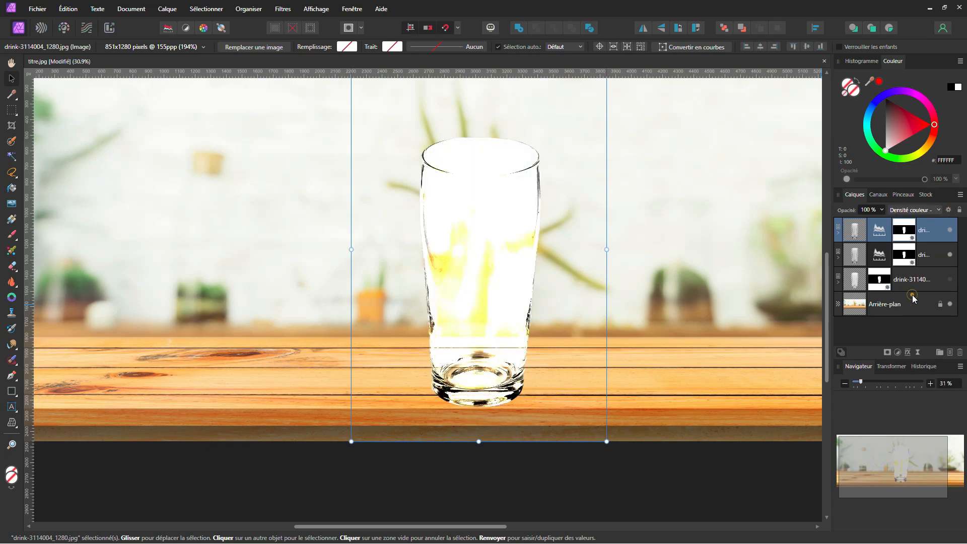
Edit the copy's Levels adjustment: gamma 2, black level 81 %, and output white level 25 %
double_click(880, 231)
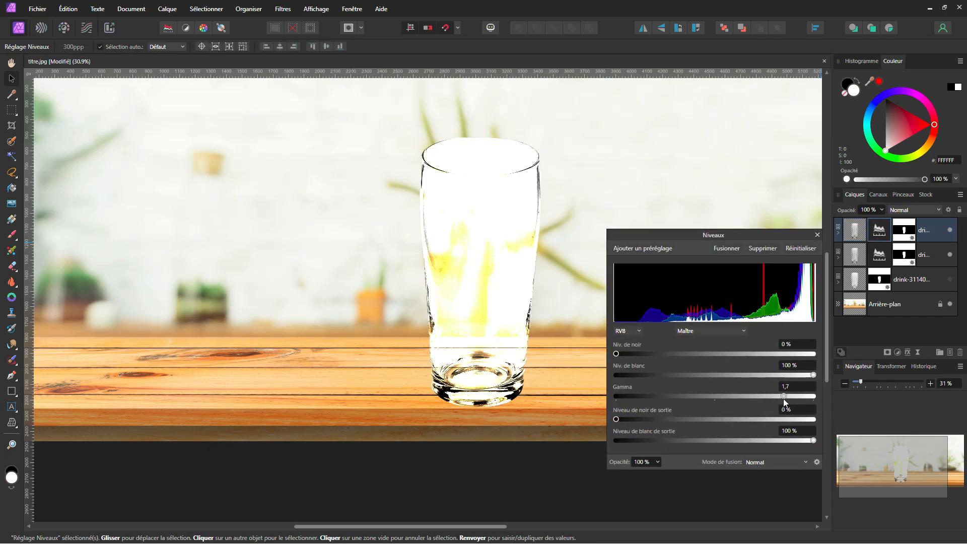
left_click_drag(784, 398, 848, 385)
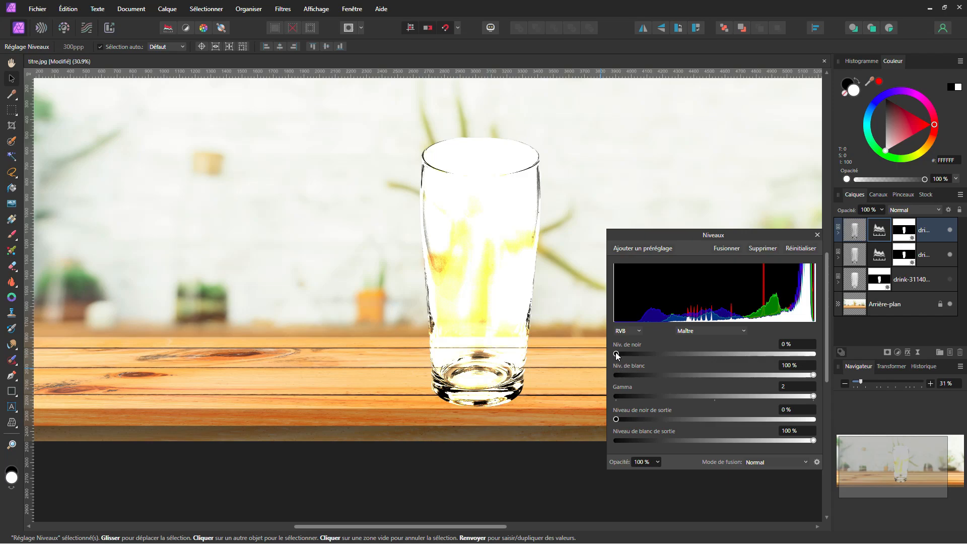
left_click_drag(667, 353, 793, 358)
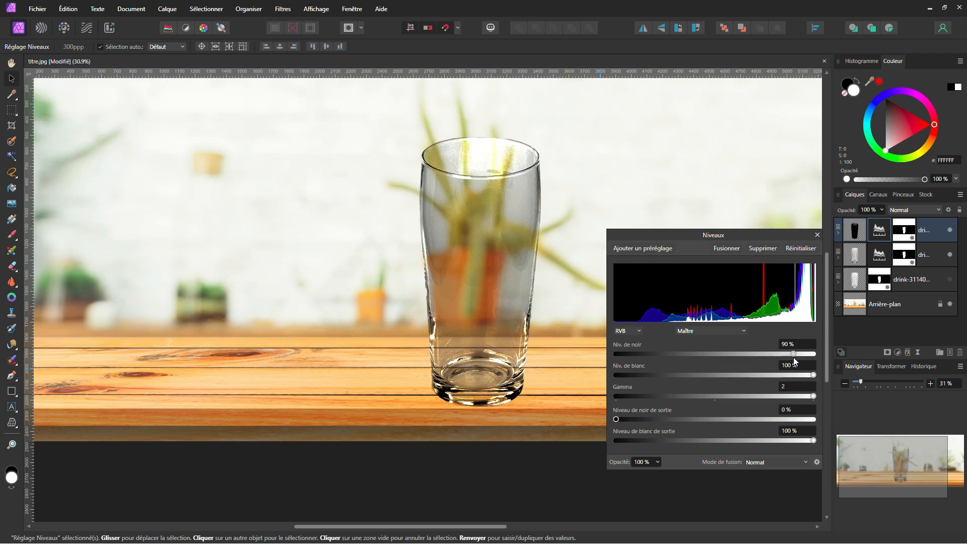
left_click_drag(793, 357, 776, 370)
scroll(445, 319, "down", 2)
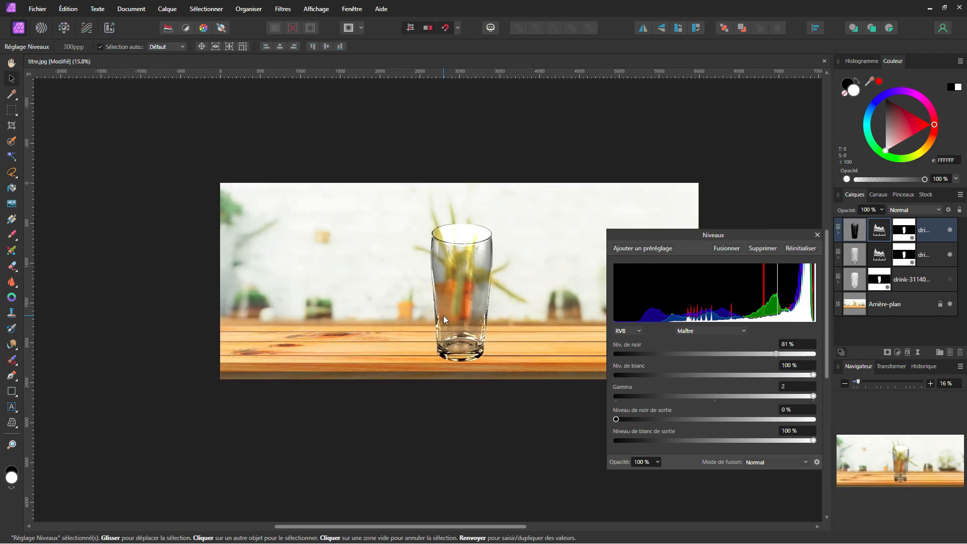
scroll(444, 320, "up", 1)
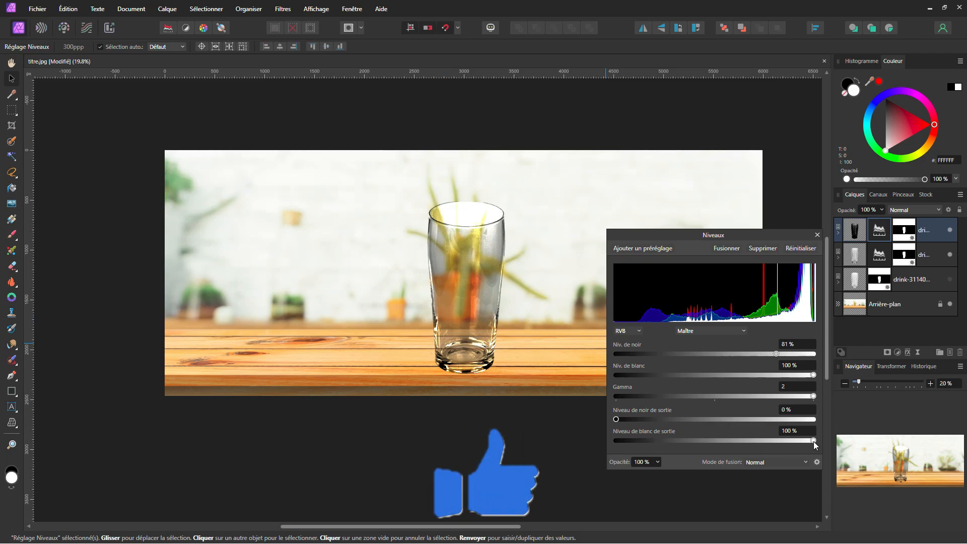
left_click_drag(793, 446, 666, 452)
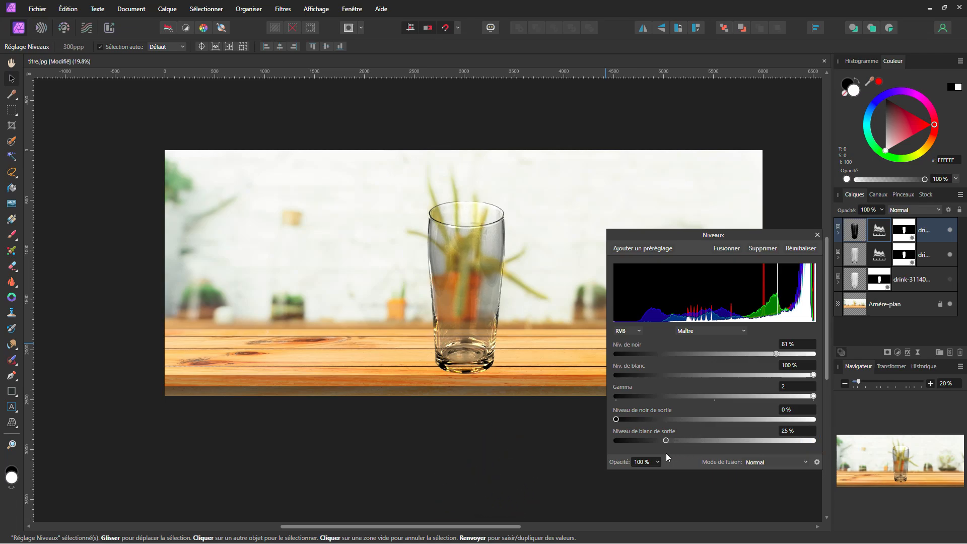
left_click(817, 235)
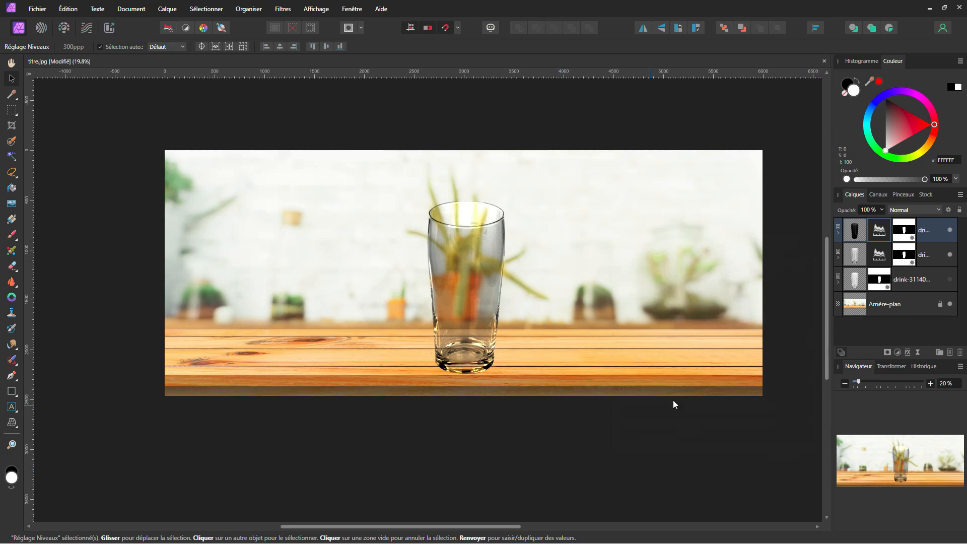
Group the two top glass layers together and name the group Verre transparent
left_click(855, 258)
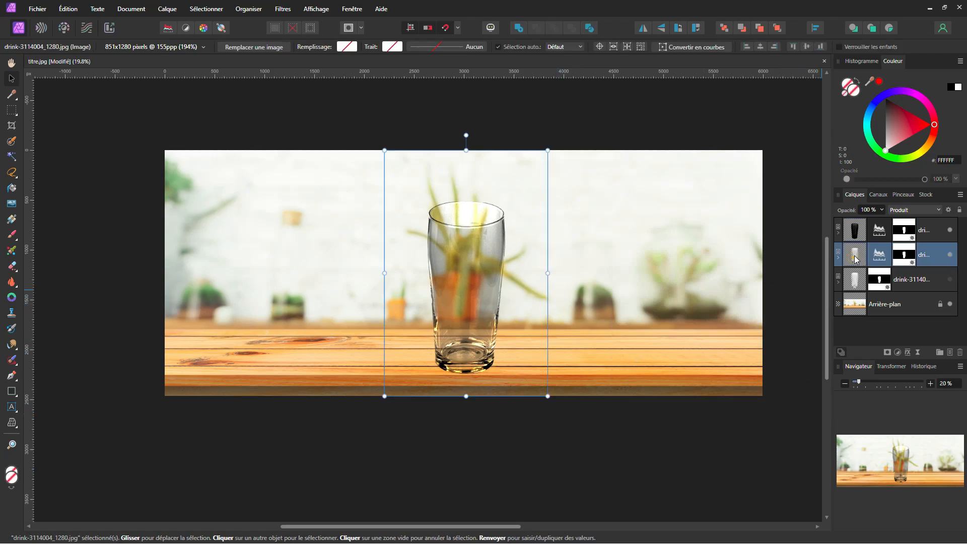
left_click(857, 232, "shift")
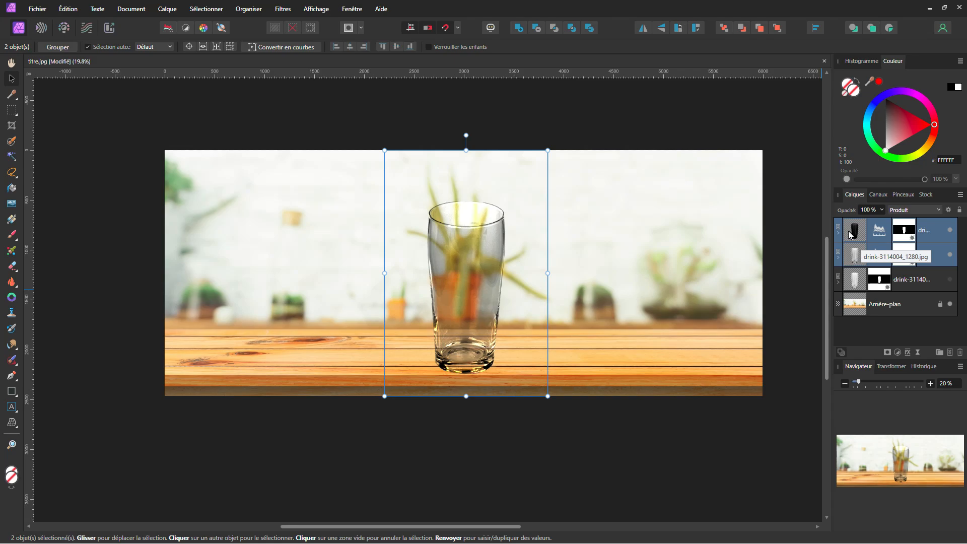
key("ctrl+g")
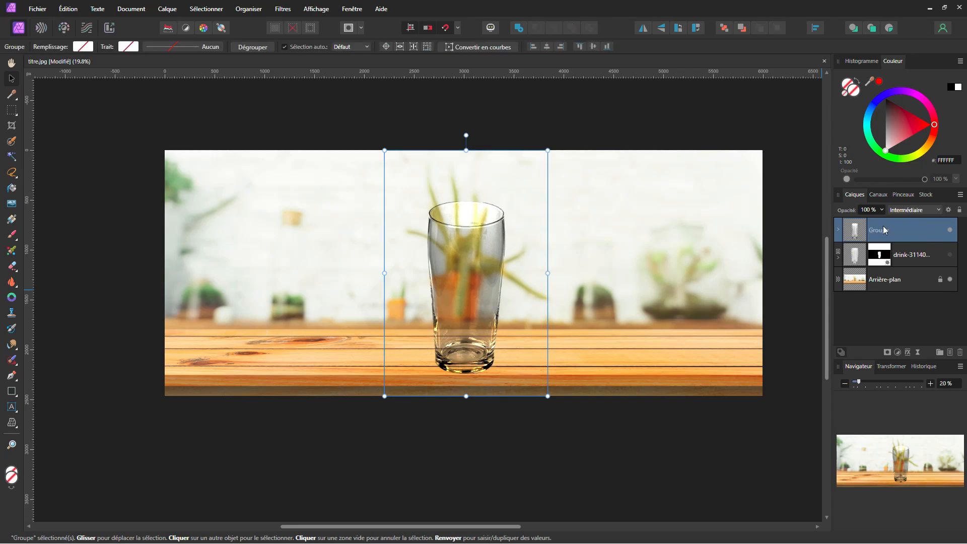
double_click(883, 231)
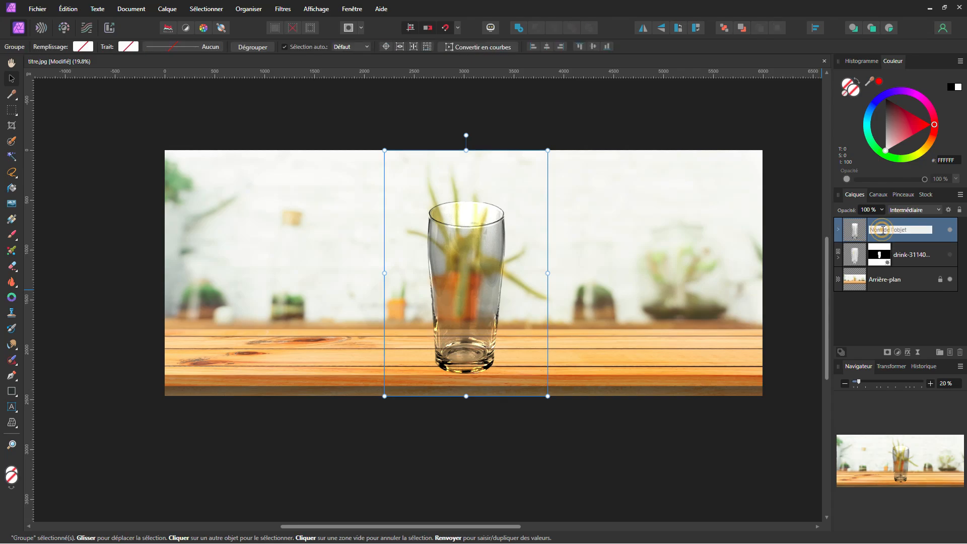
key("Return")
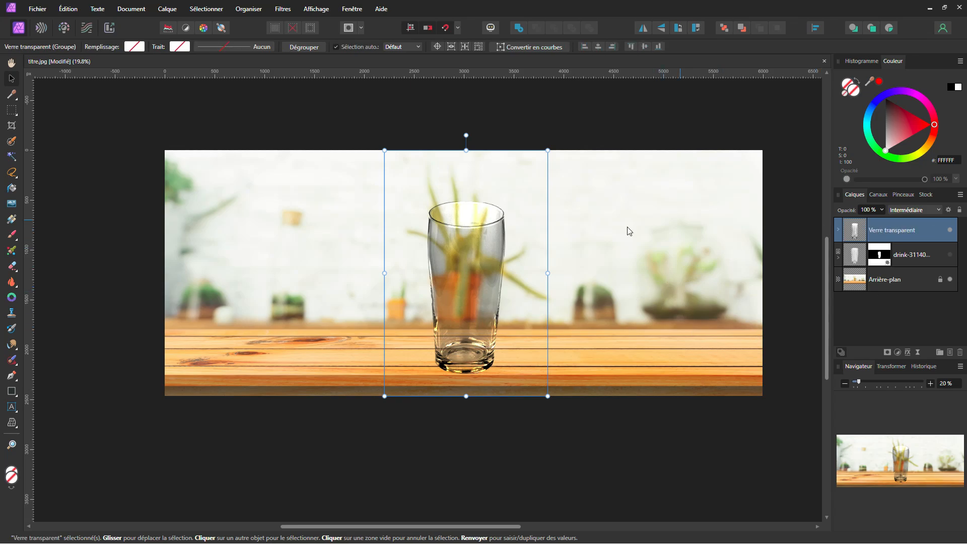
Move the Verre transparent group to the left and make the original glass layer visible again
left_click_drag(481, 268, 422, 262)
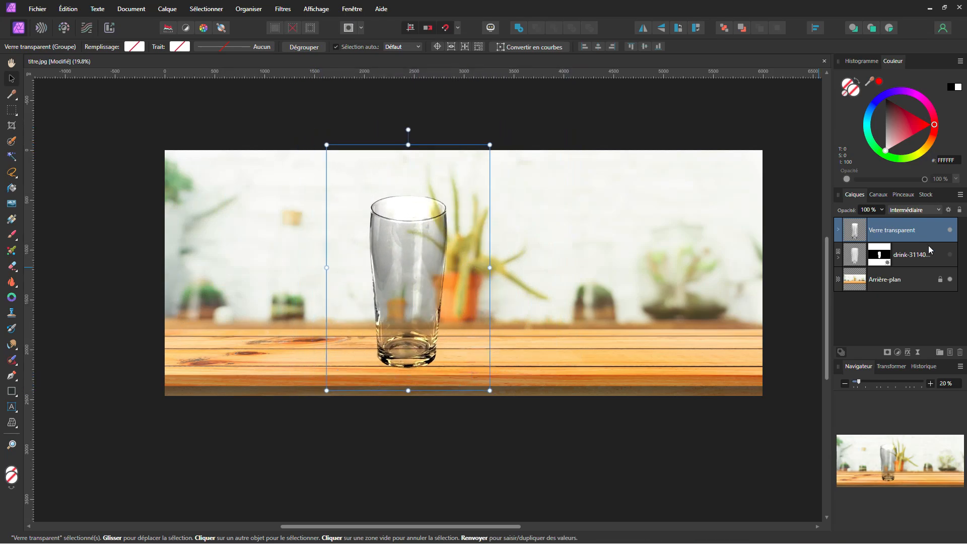
left_click(950, 256)
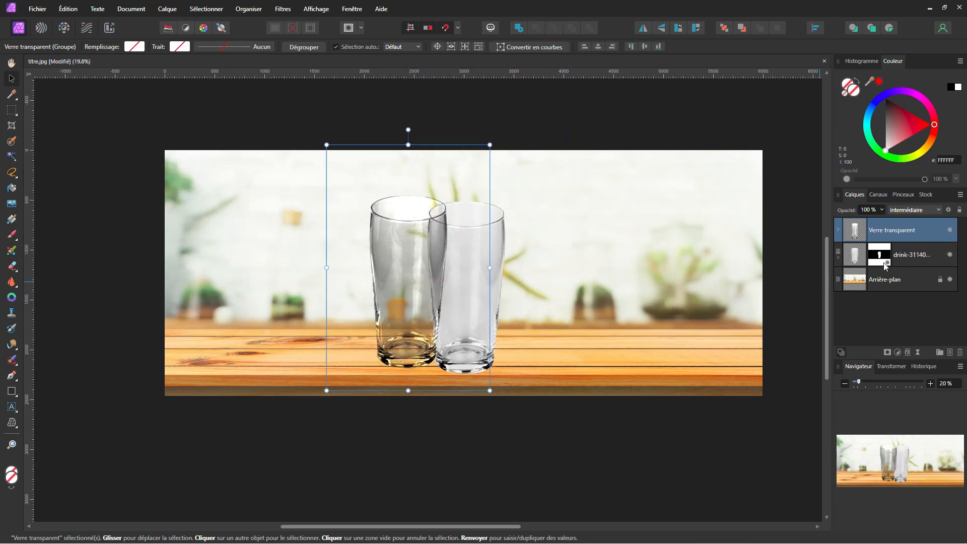
Move the original glass layer to the right so it stands beside the transparent glass, then deselect
left_click(855, 259)
left_click_drag(513, 264, 567, 264)
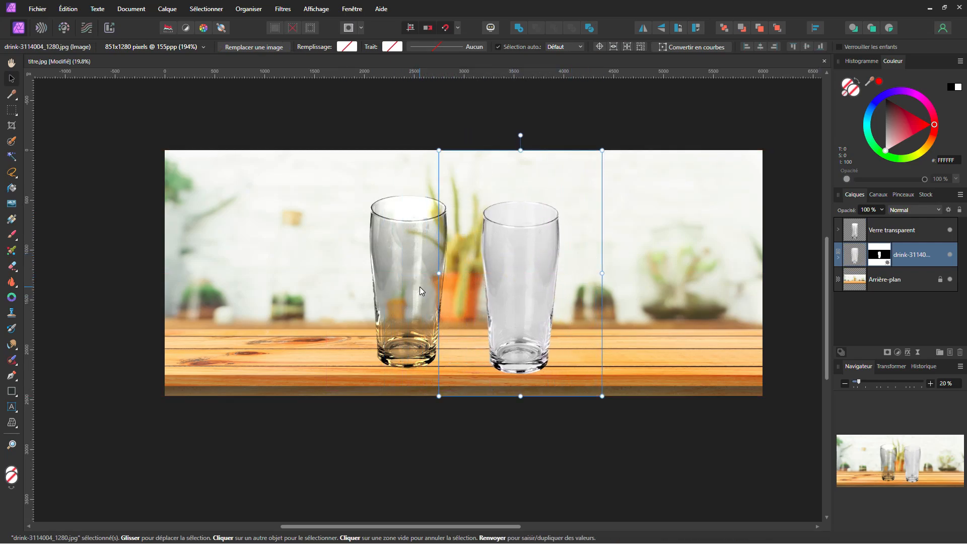
left_click(609, 461)
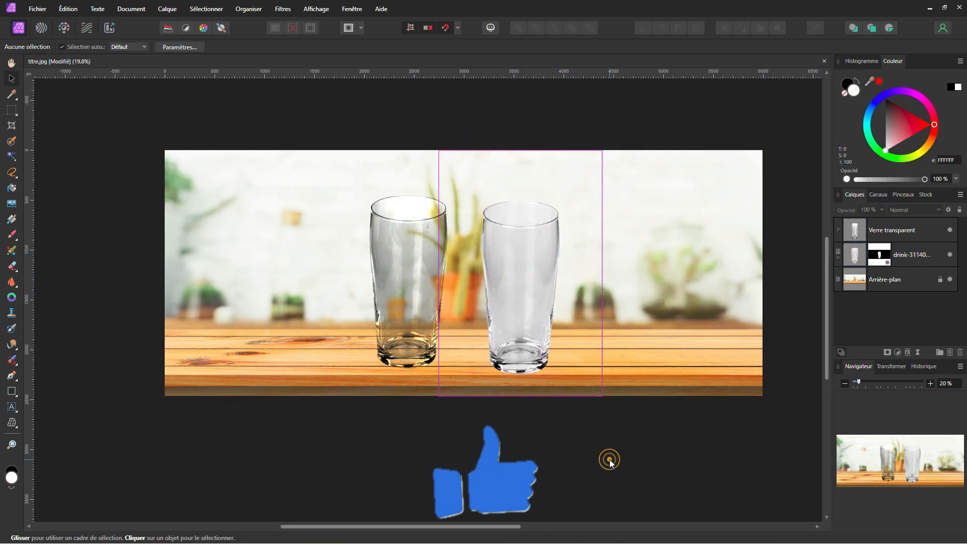